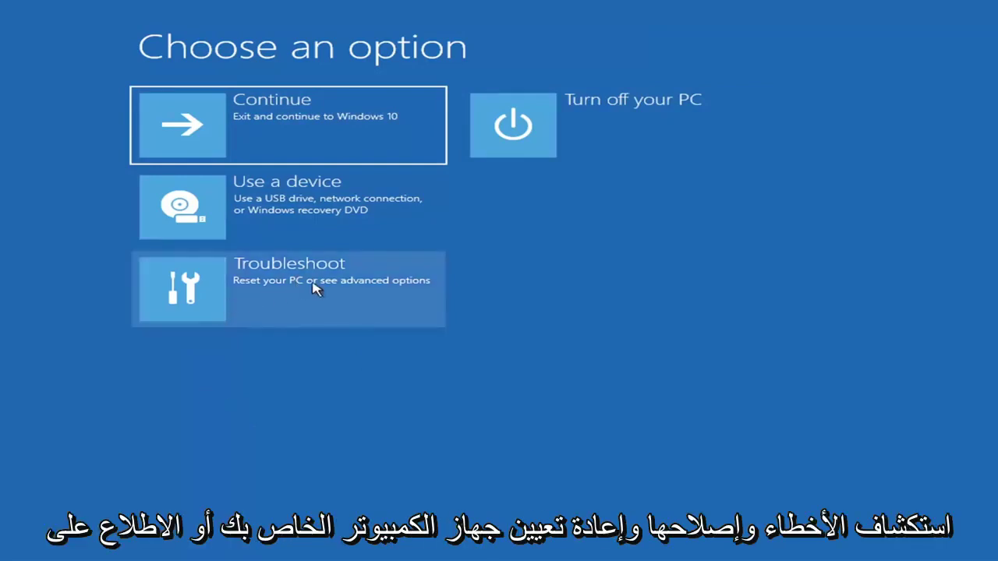
Step: Run Startup Repair from the advanced troubleshooting options
click(372, 297)
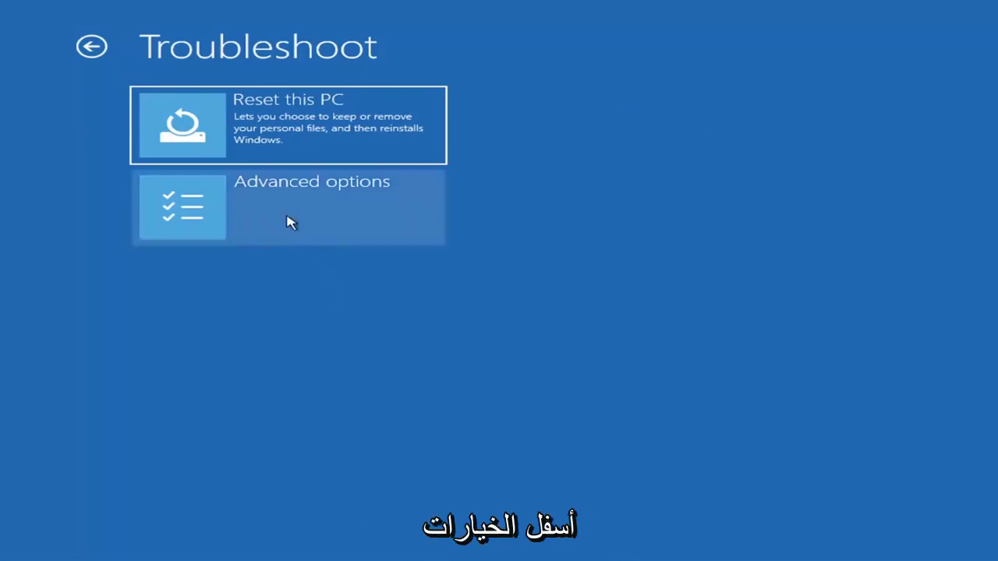
click(312, 212)
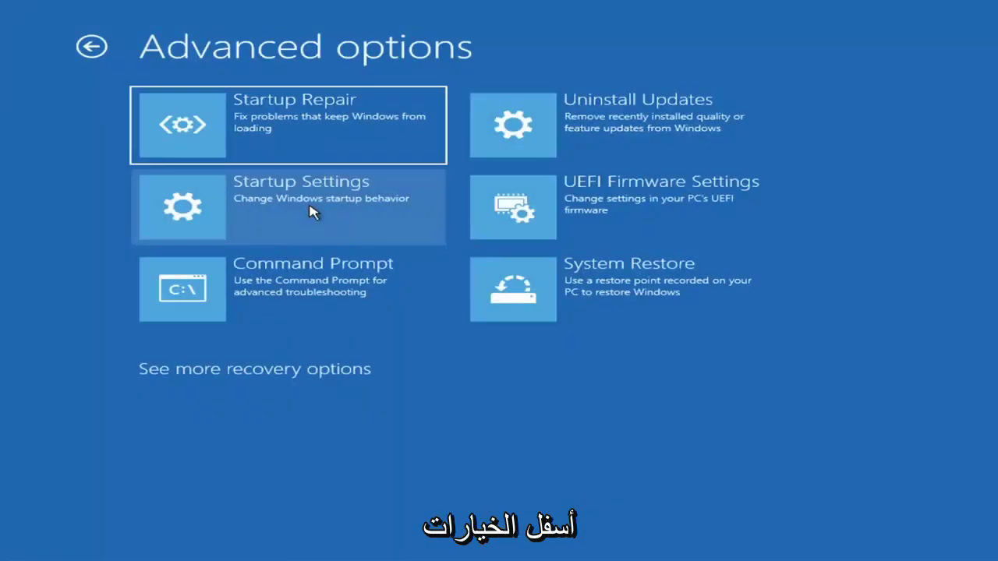
click(264, 138)
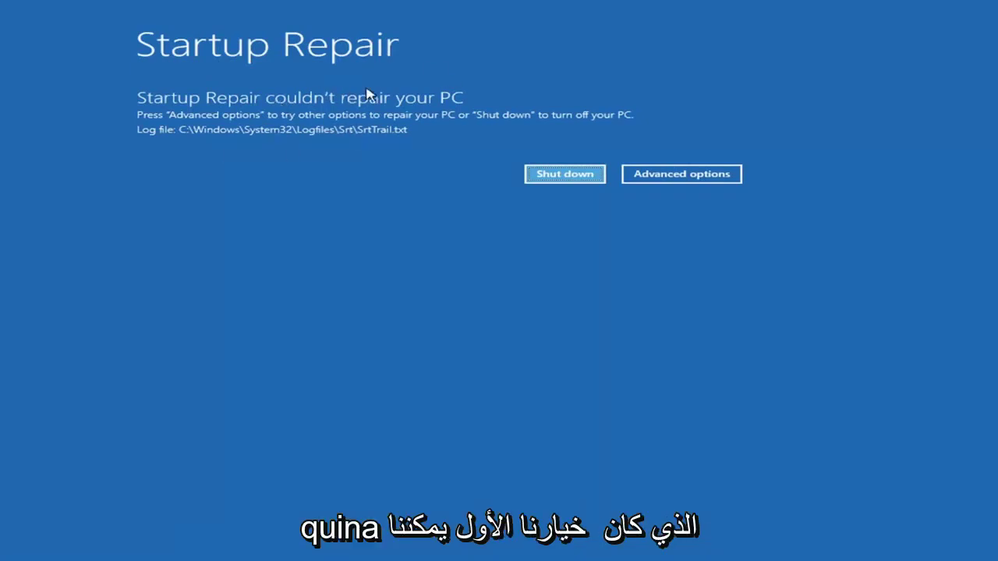
Step: Review the Startup Settings and Uninstall Updates pages of the advanced troubleshooting options, returning to the options after each
click(702, 175)
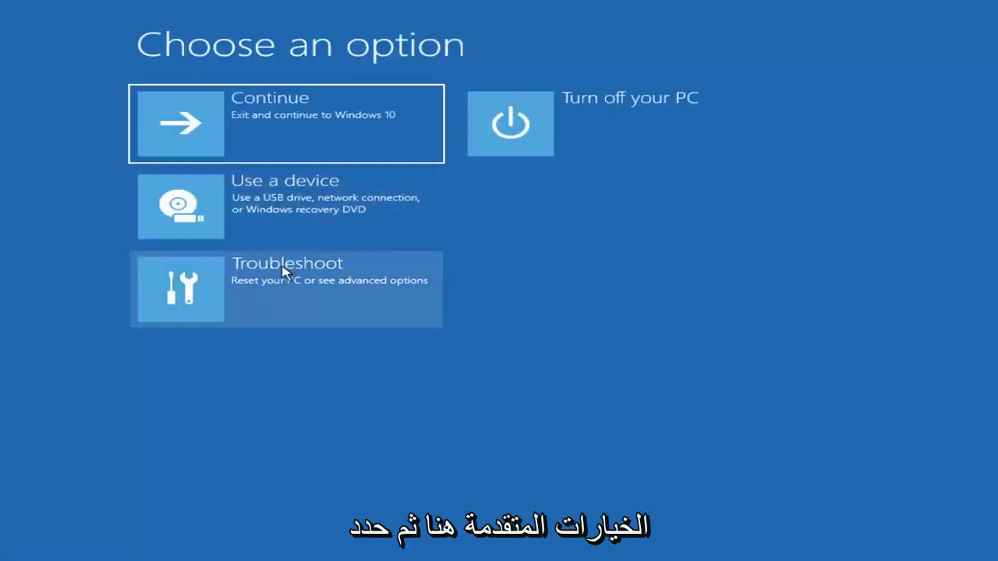
click(249, 297)
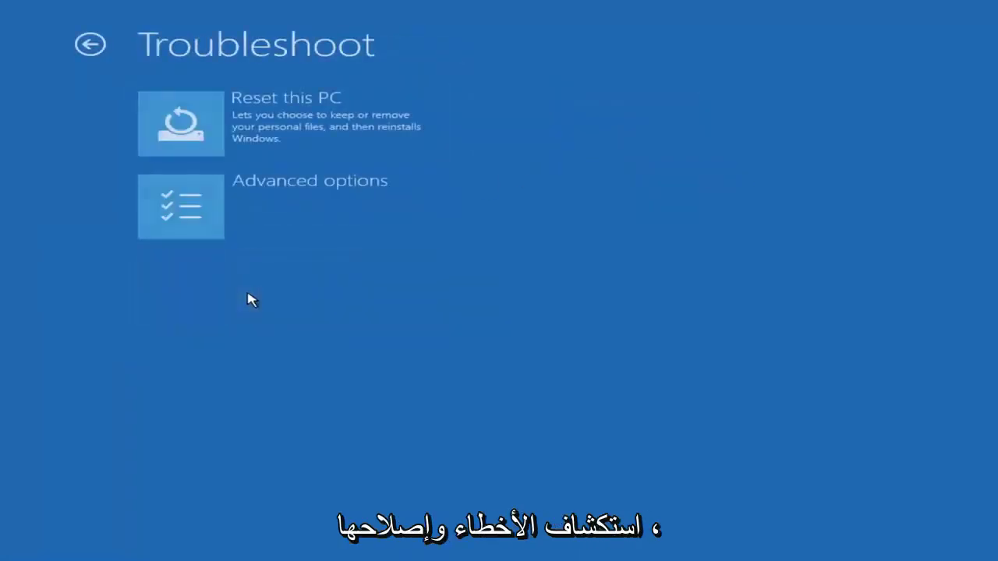
click(260, 216)
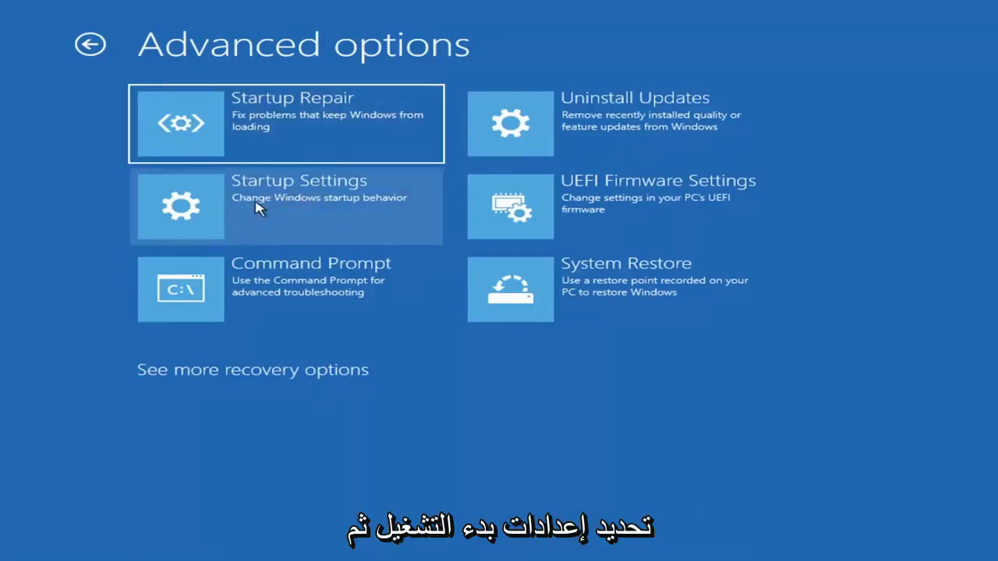
click(258, 209)
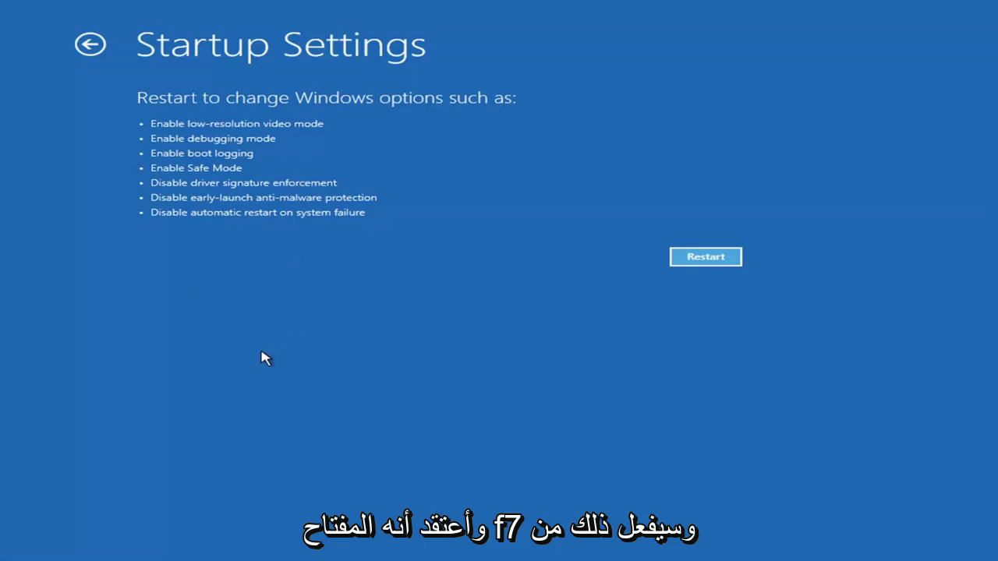
click(689, 266)
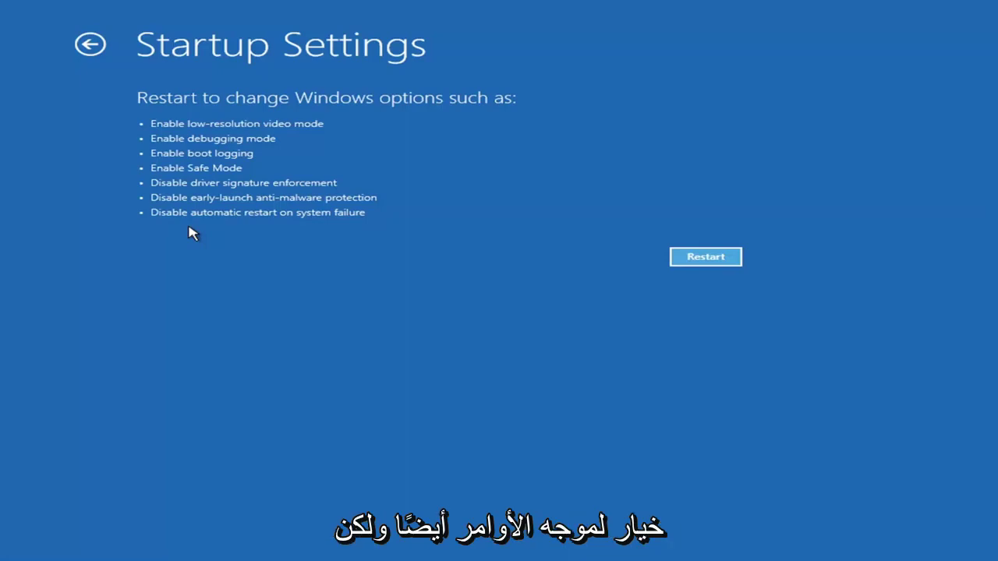
click(85, 45)
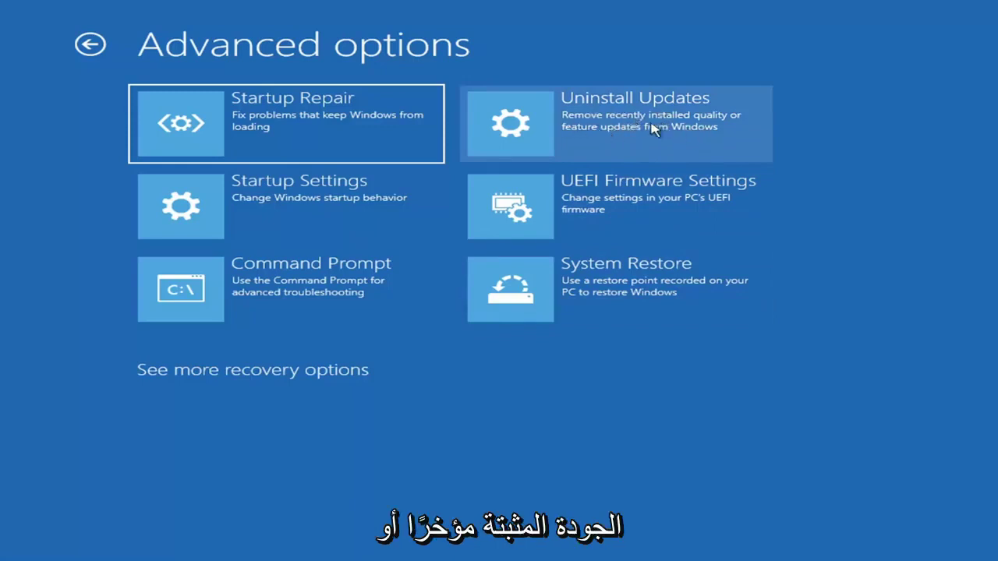
click(584, 127)
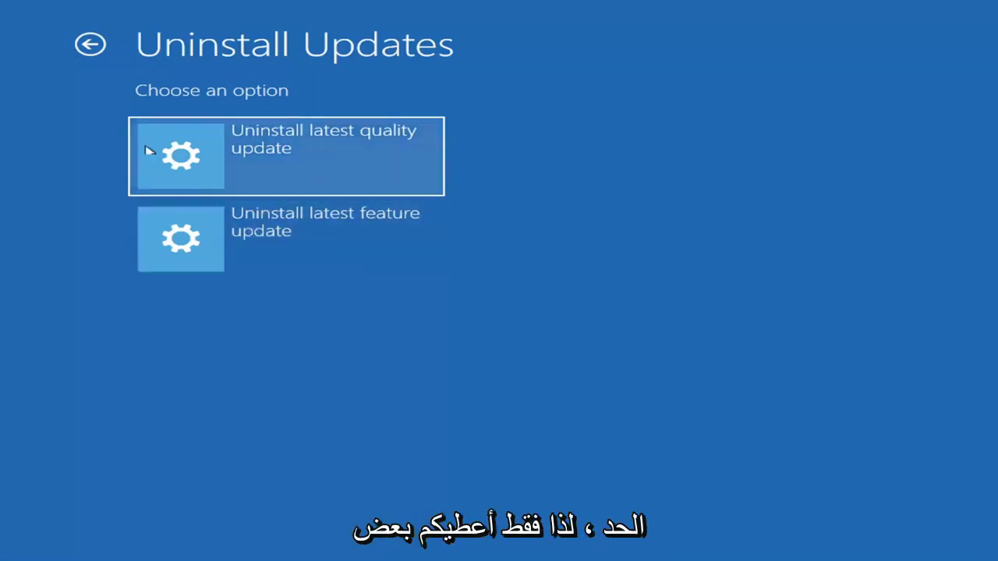
click(91, 44)
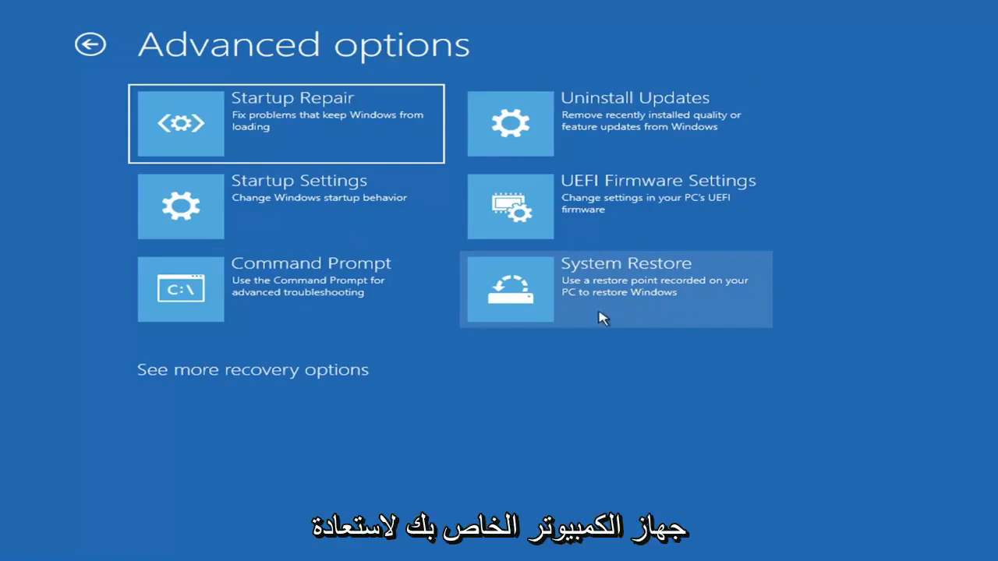
Step: Start System Restore and choose the manual "Before Updates" restore point dated 7/9/2021 12:37:05 PM
click(647, 301)
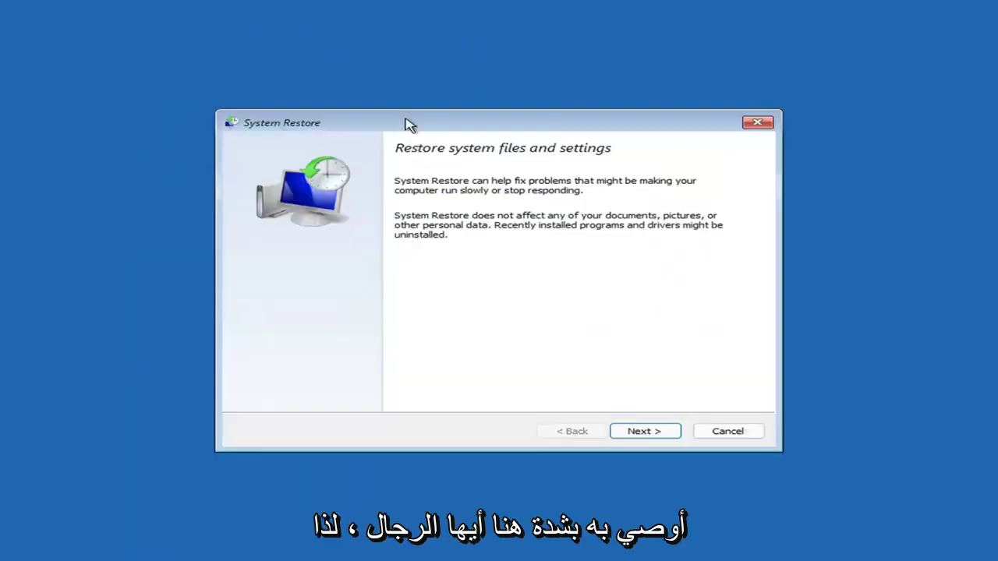
click(633, 431)
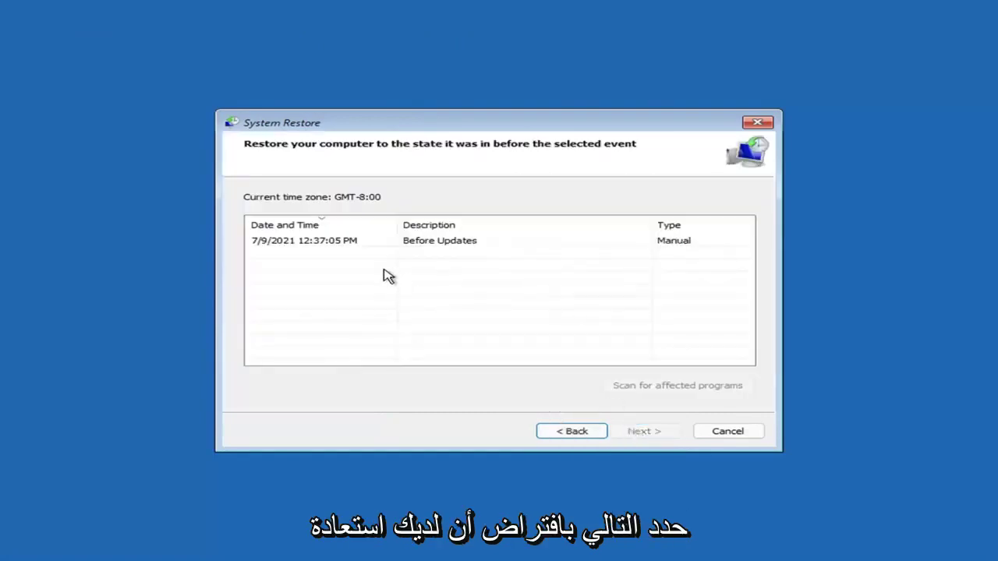
click(308, 245)
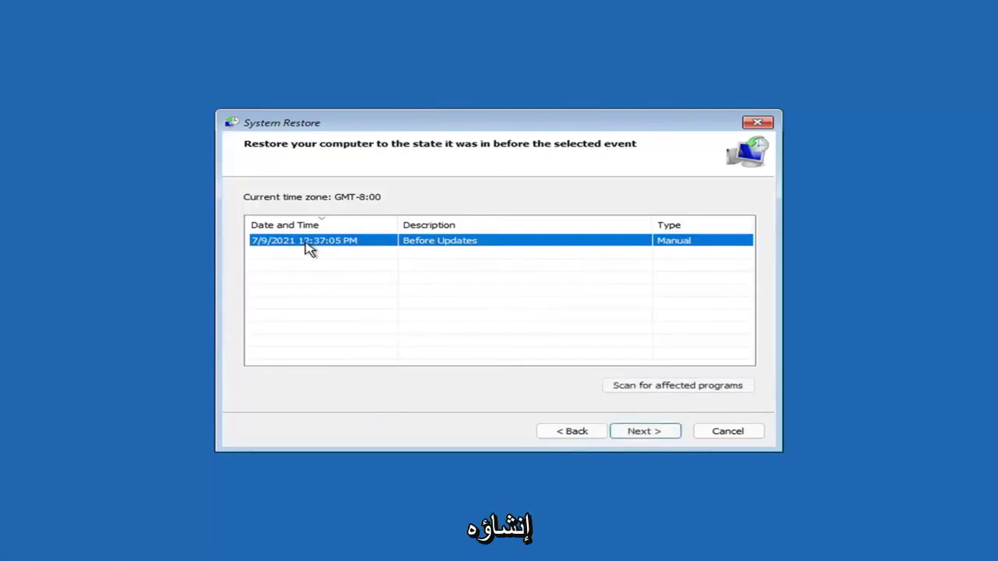
click(658, 434)
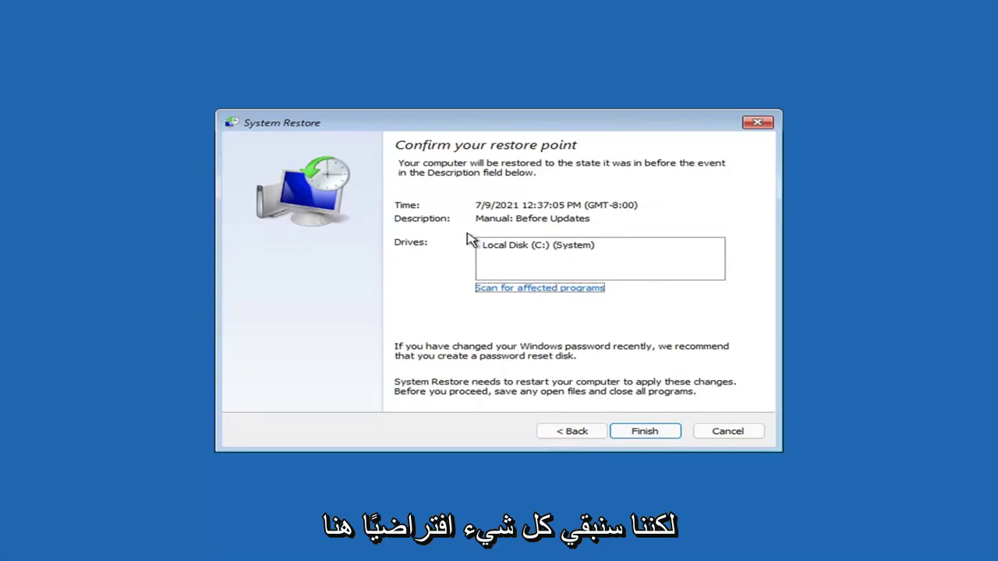
Step: Confirm and run the system restore, restarting the PC and dismissing the completion notice
click(644, 437)
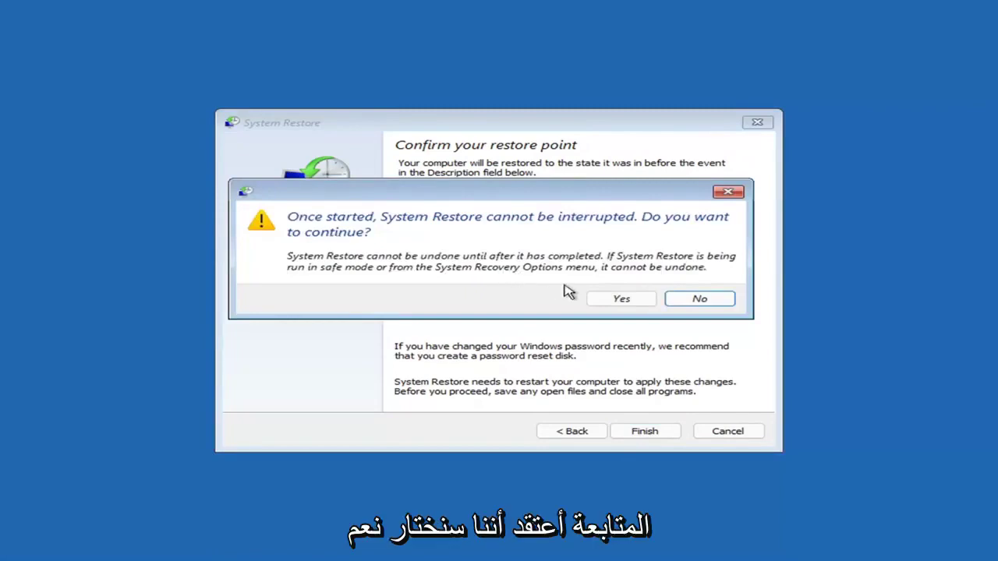
click(624, 303)
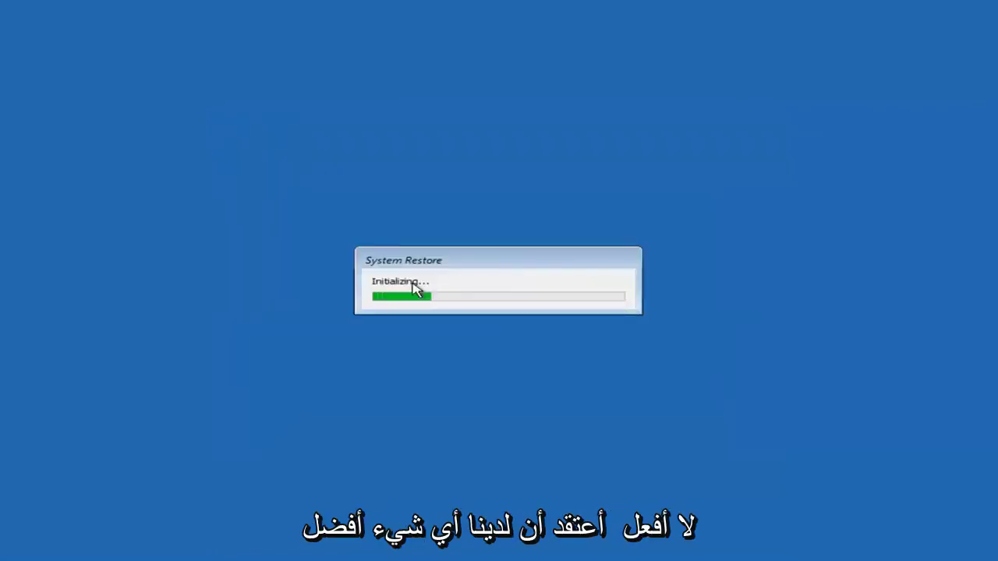
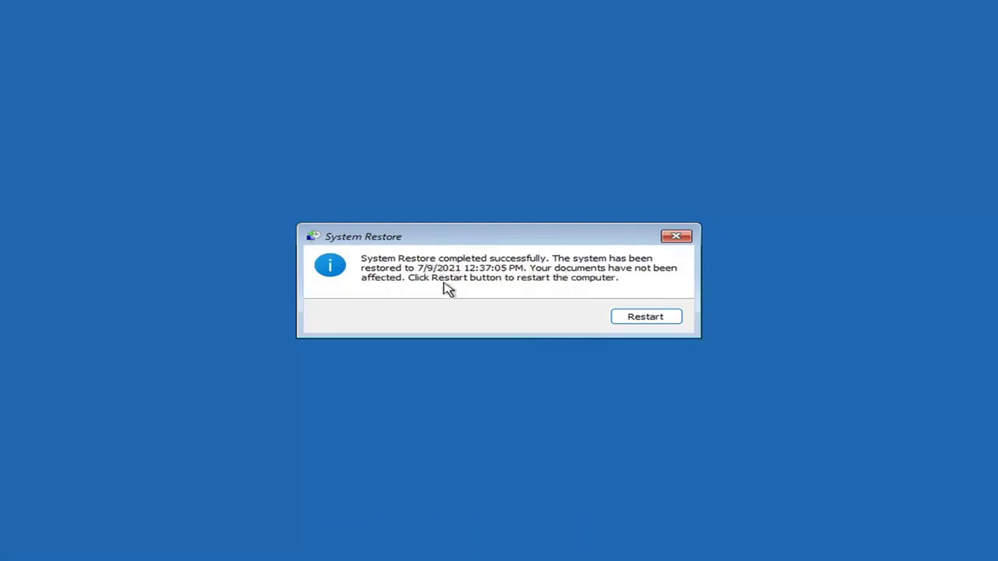
click(646, 316)
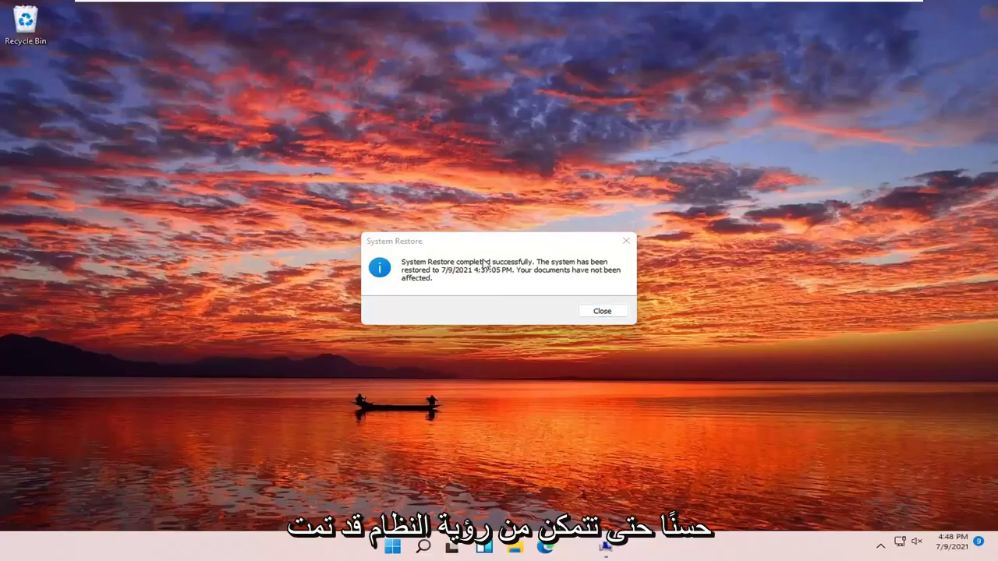
click(626, 242)
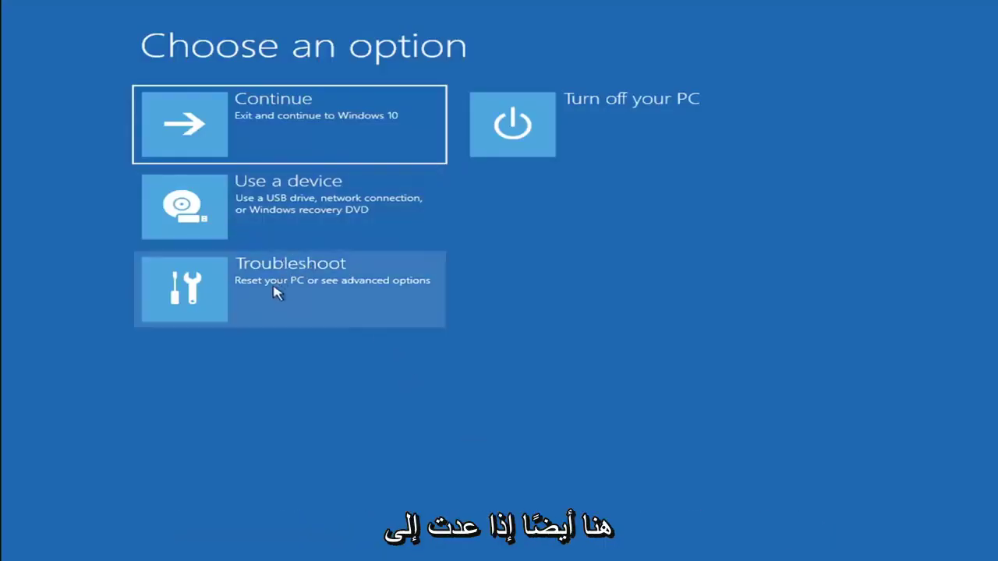
Step: Review the Reset this PC choices under Troubleshoot, then return to the main recovery options
click(292, 296)
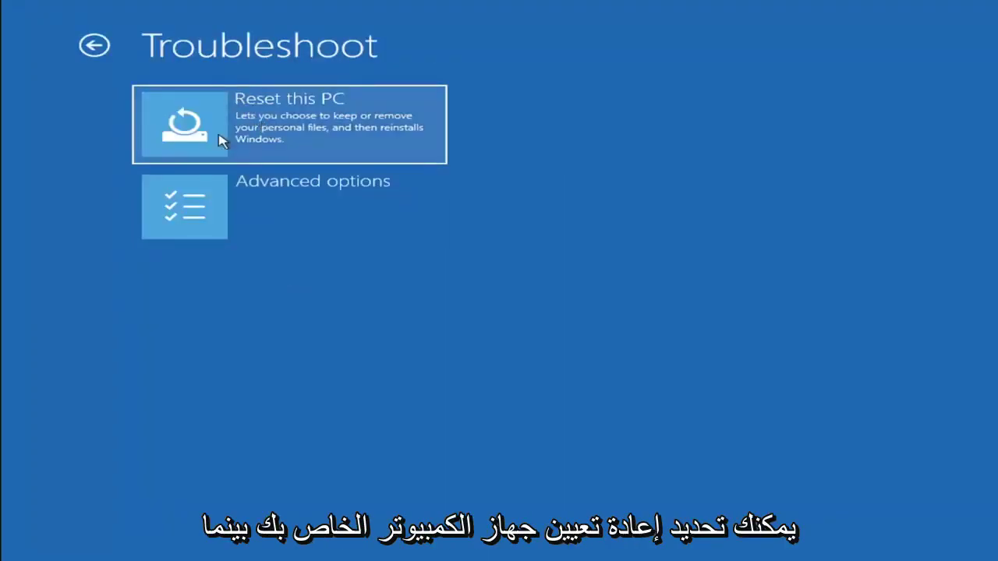
click(327, 140)
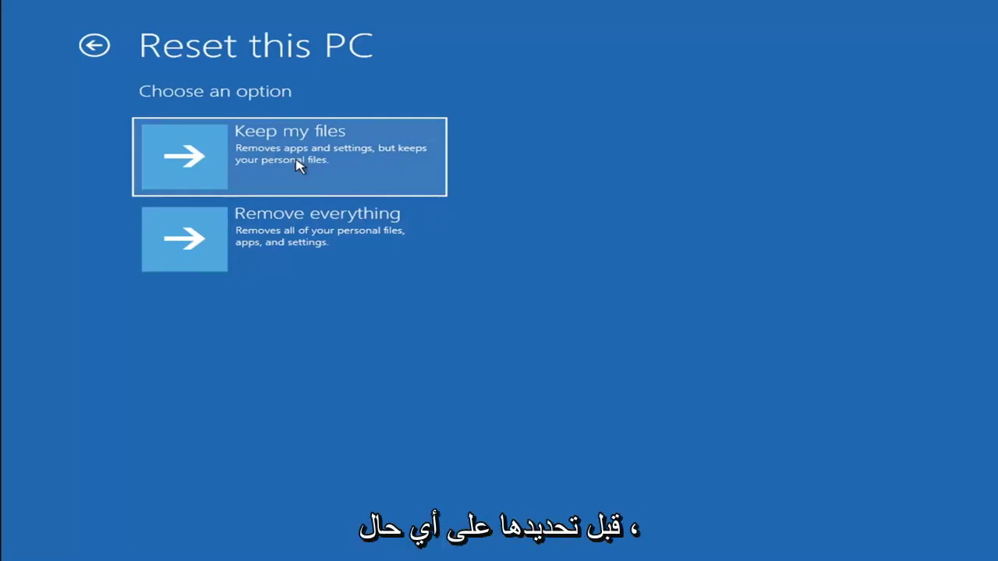
click(97, 47)
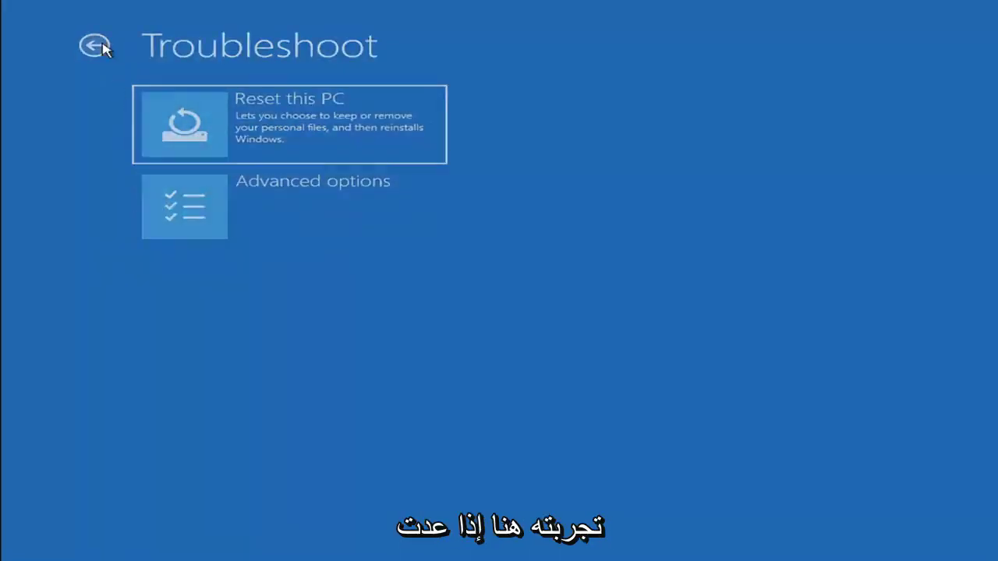
click(96, 46)
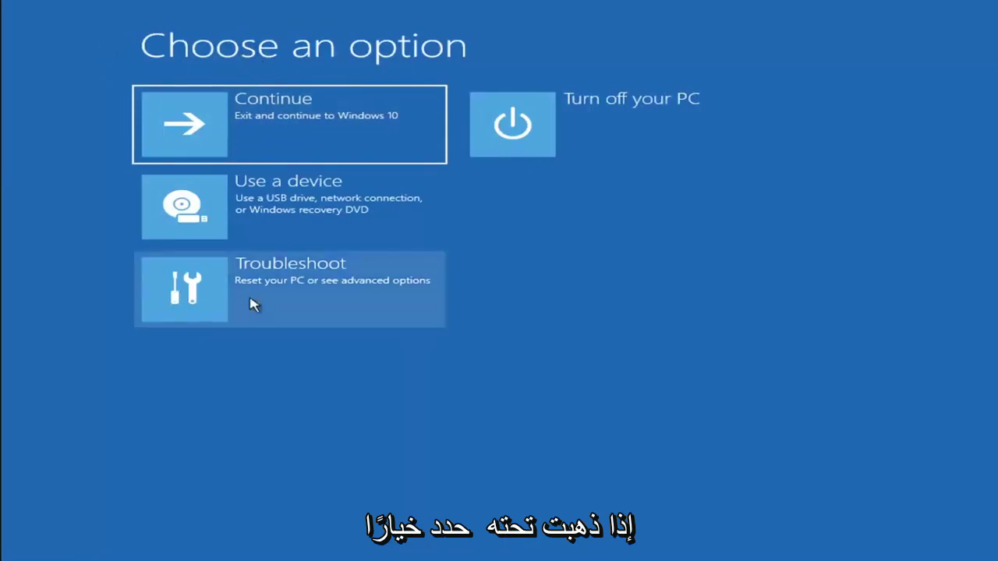
Step: Open Command Prompt from the advanced troubleshooting options and list the contents of the C: drive with dir
click(304, 291)
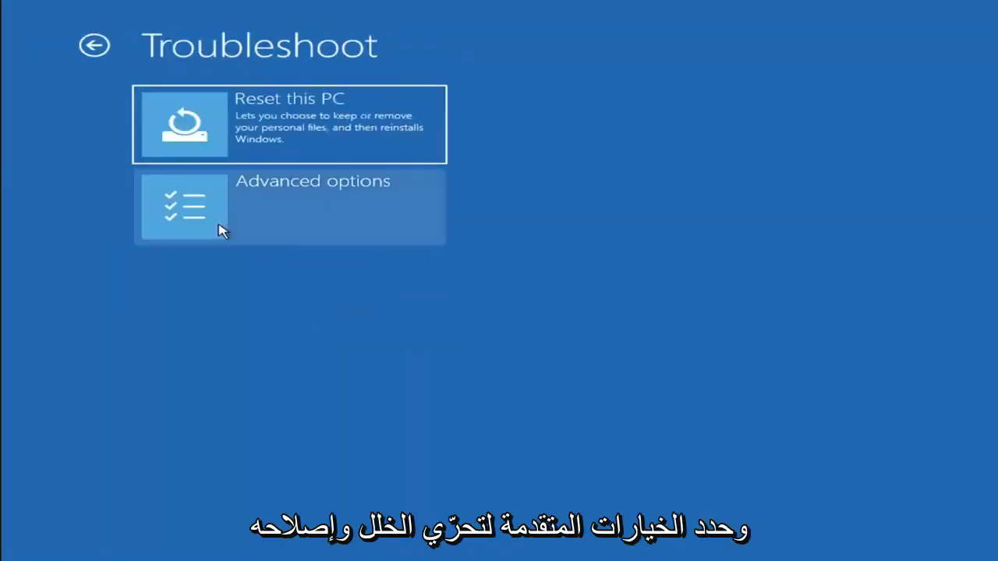
click(301, 216)
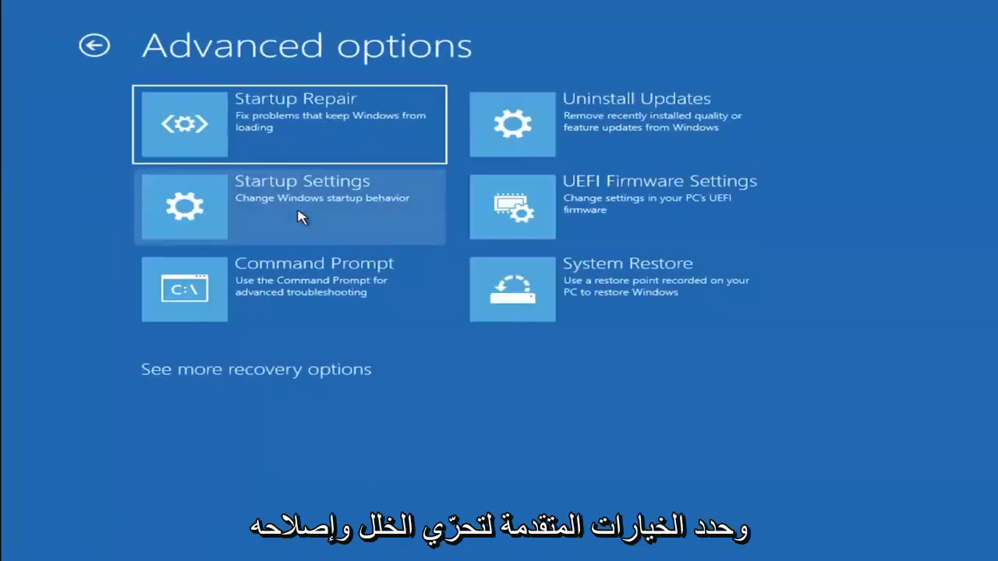
click(231, 290)
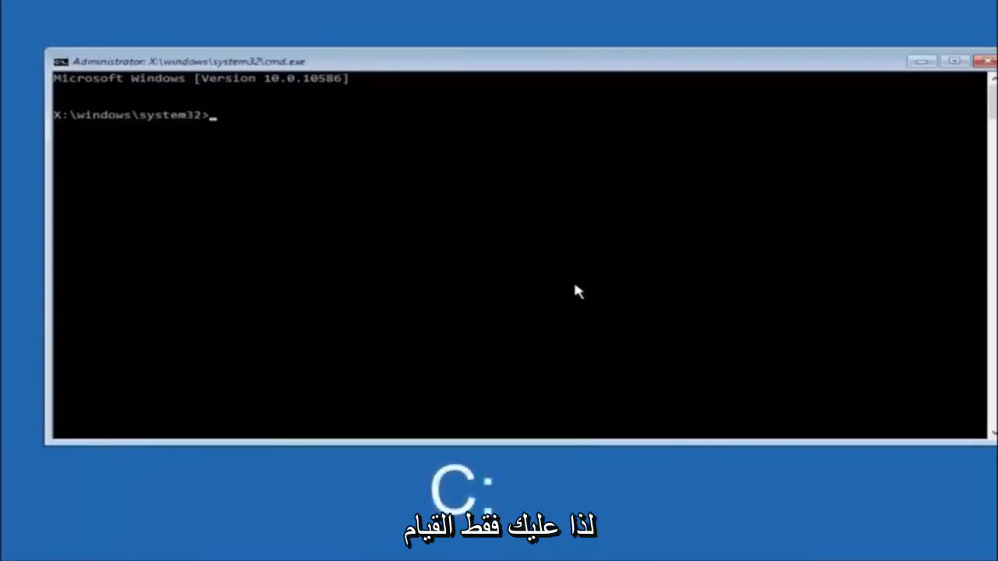
key(Return)
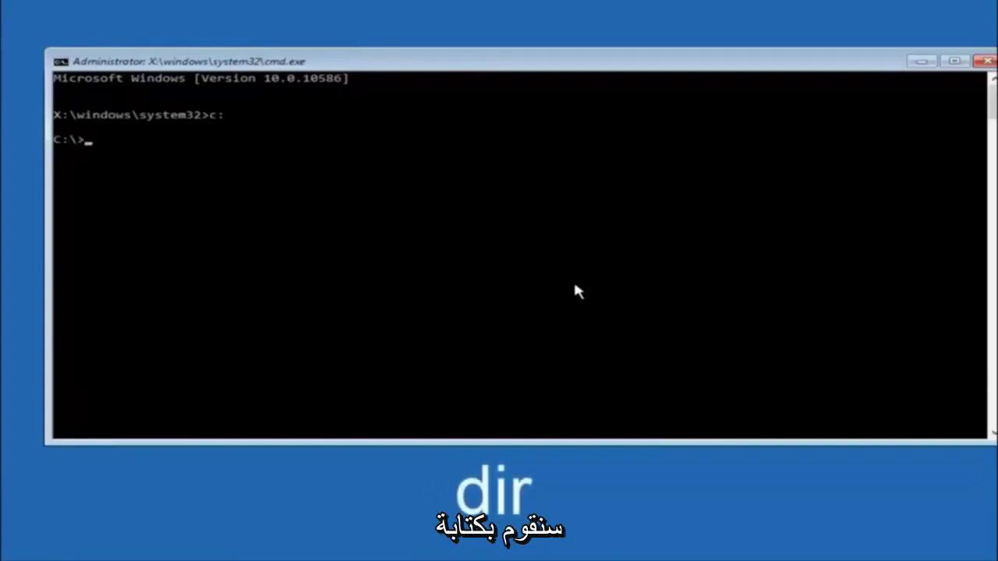
text(dir)
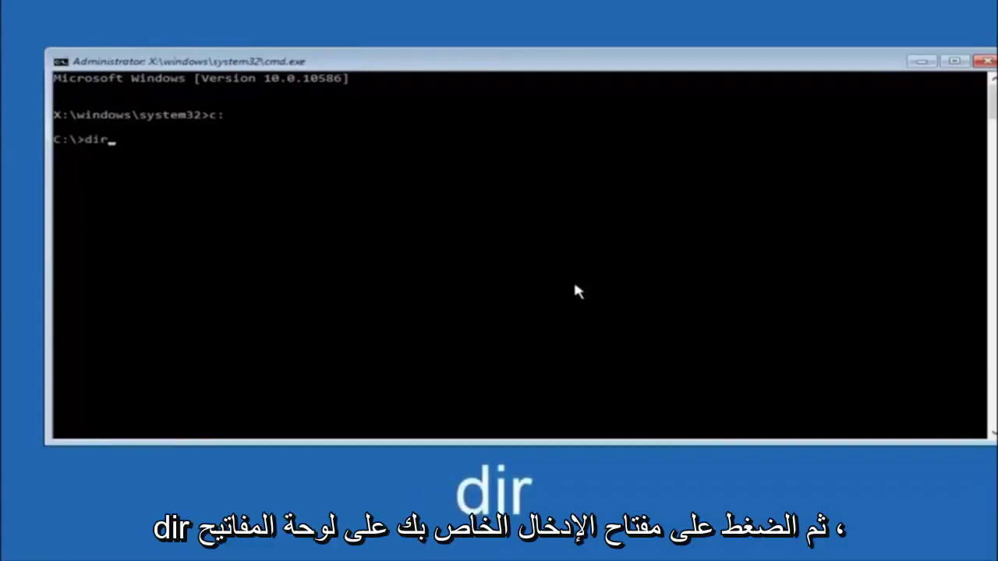
key(Return)
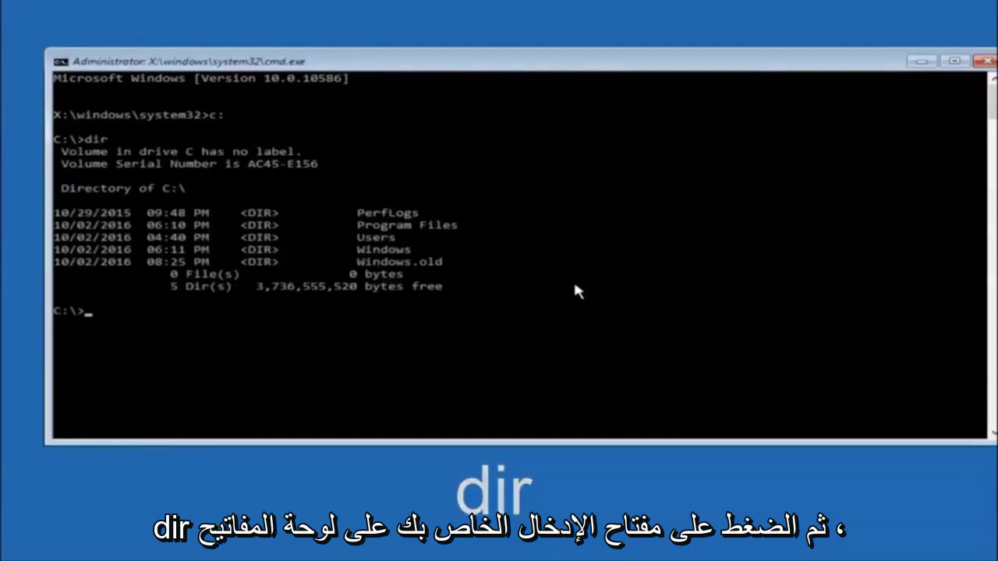
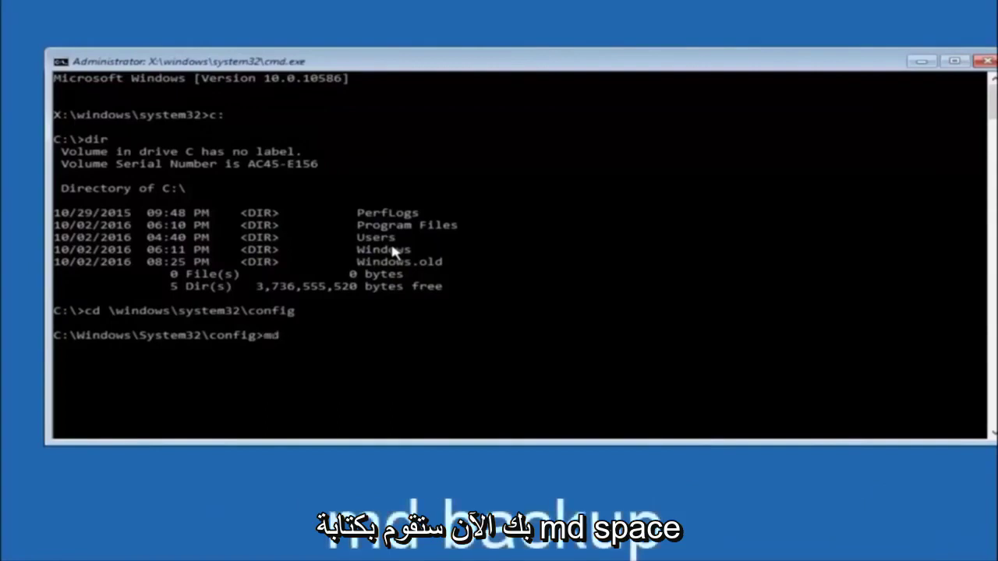
Step: Create a folder named backup in C:\Windows\System32\config and copy all config files into it with copy *.* backup
text(backup)
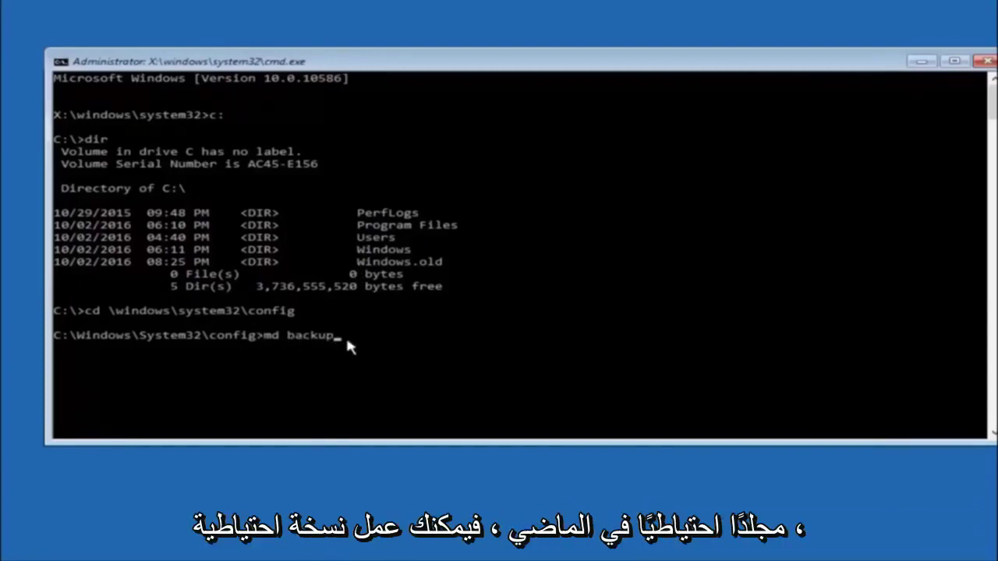
text(1)
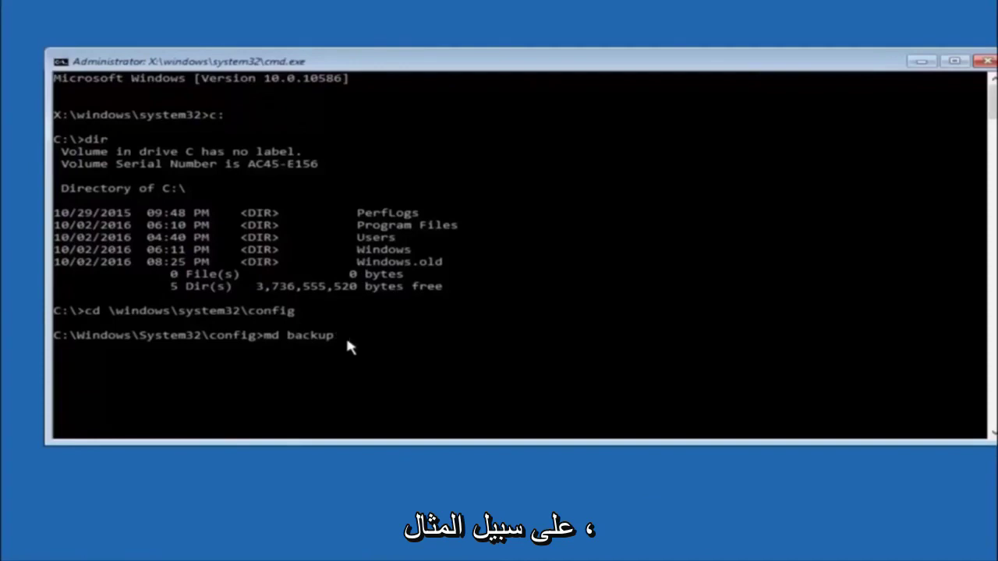
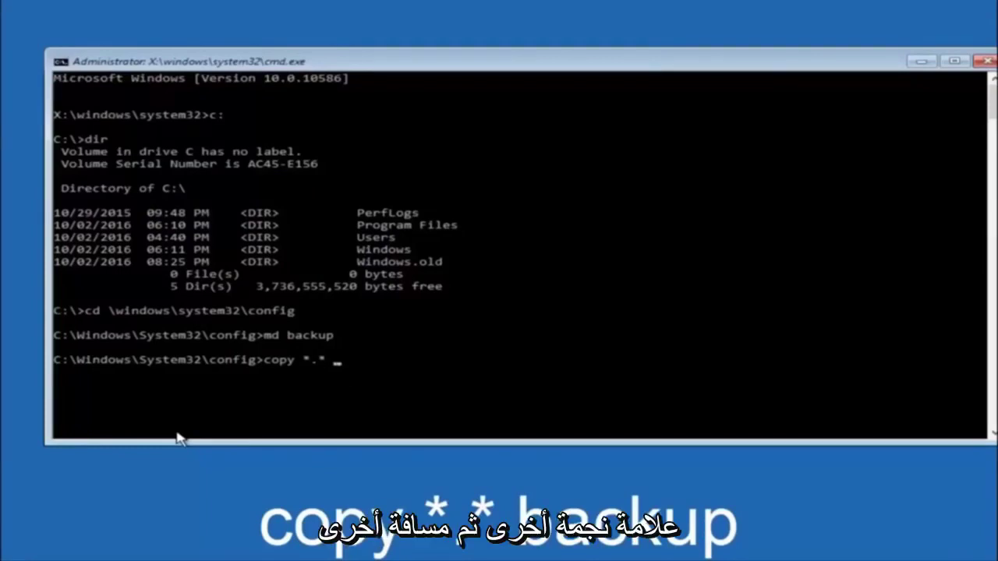
text(bac)
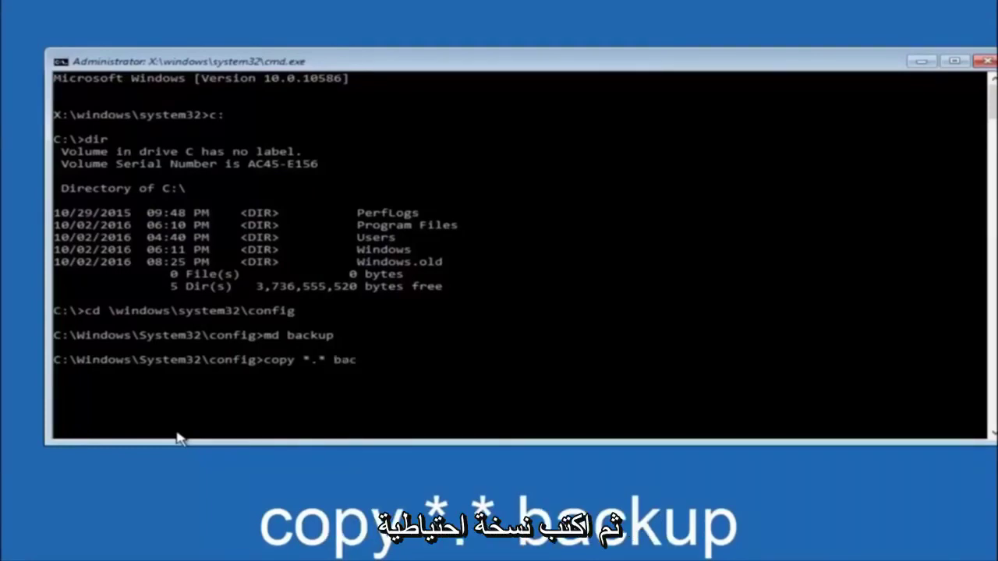
text(kup)
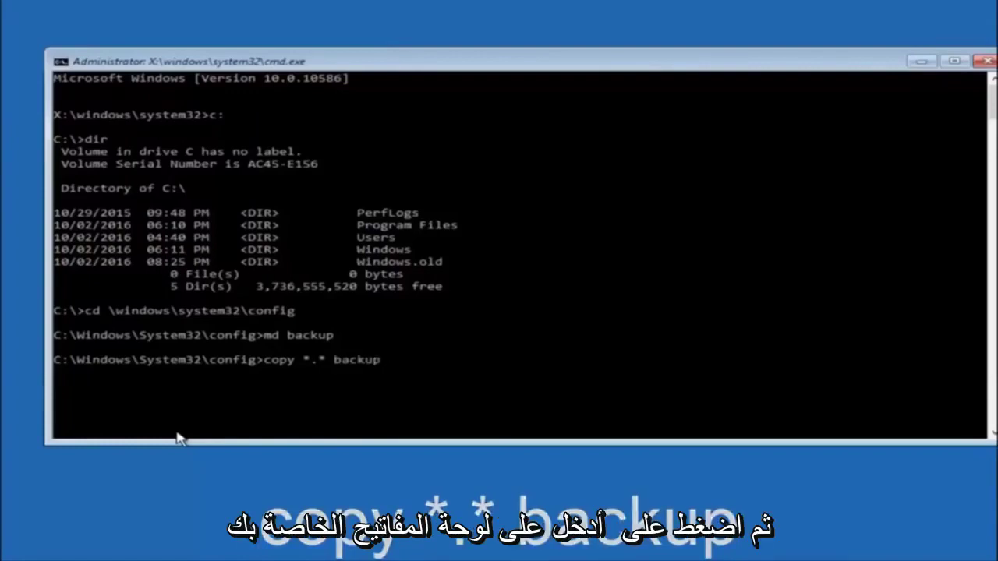
key(Return)
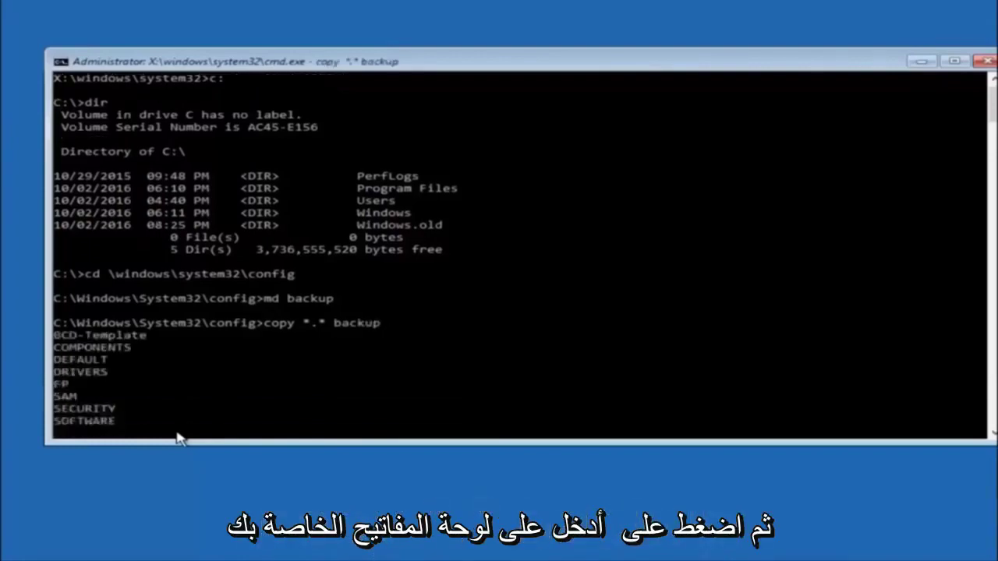
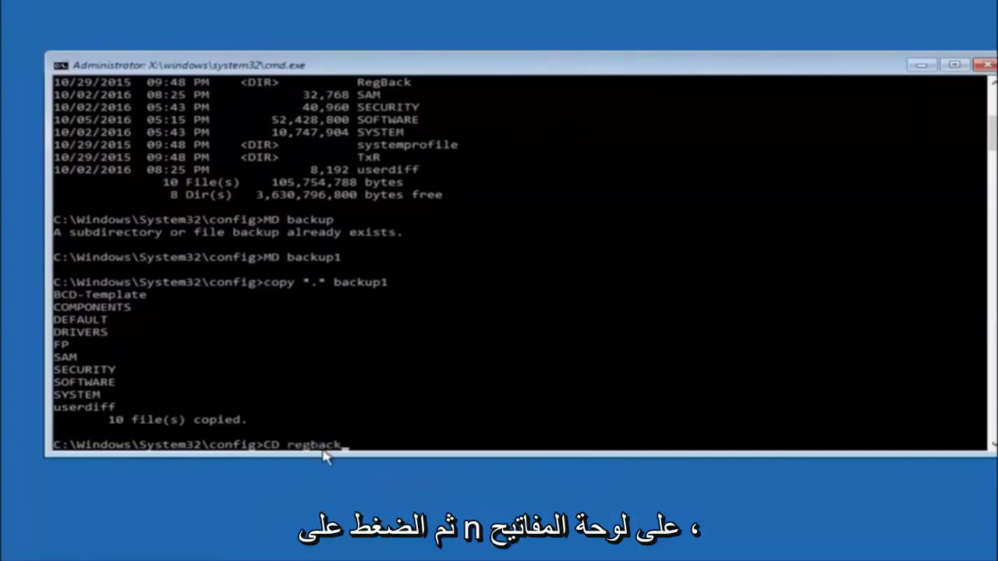
Step: Change into the regback folder inside config and list its contents with dir
key(Return)
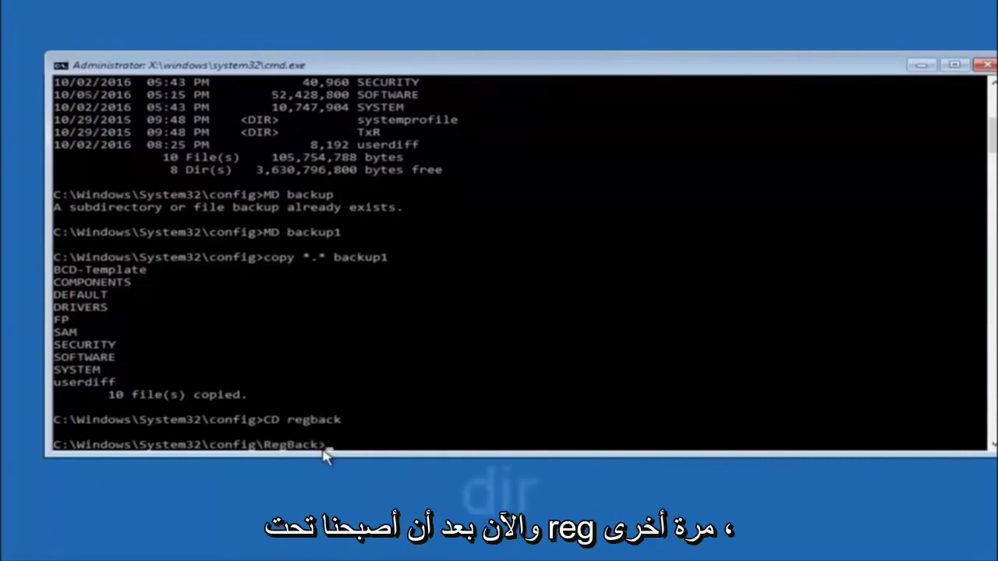
text(ir)
key(Return)
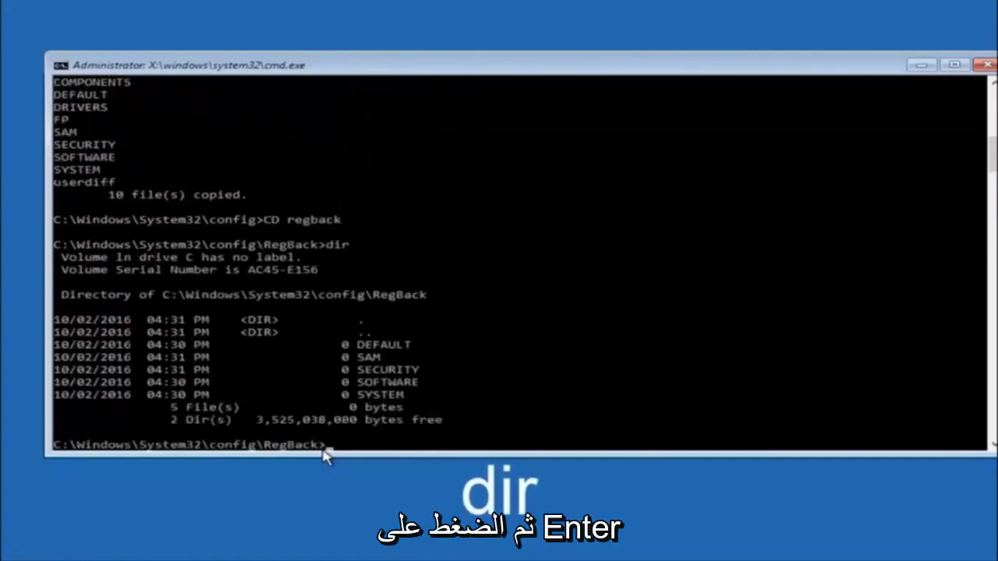
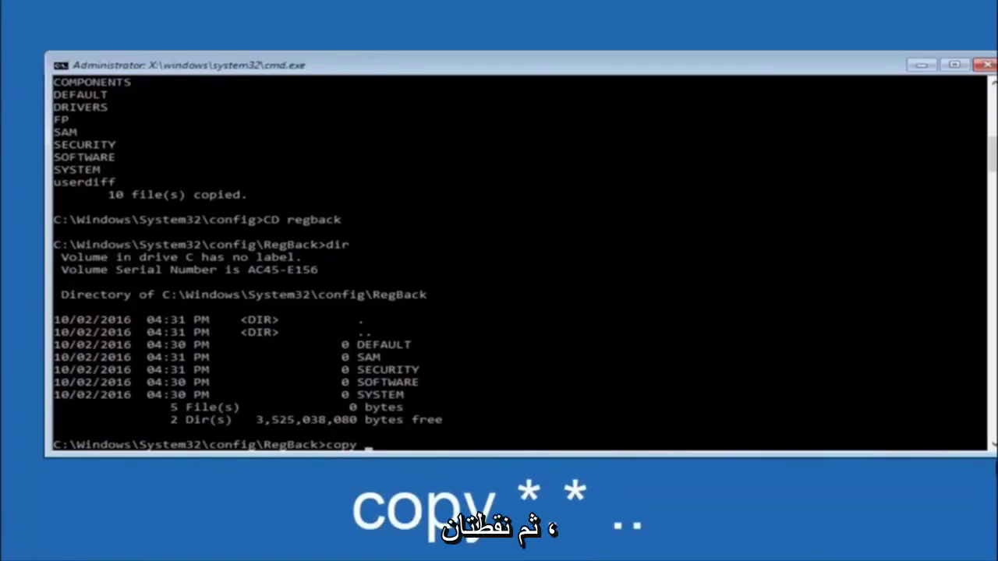
Step: Copy all RegBack files to the parent config folder with copy *.* .., overwriting All existing files, and close Command Prompt
click(373, 450)
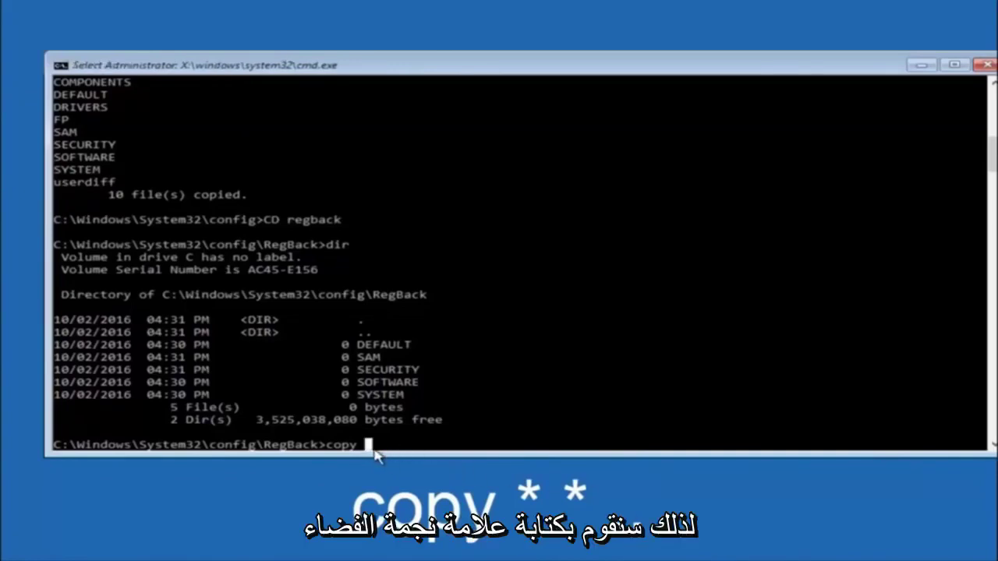
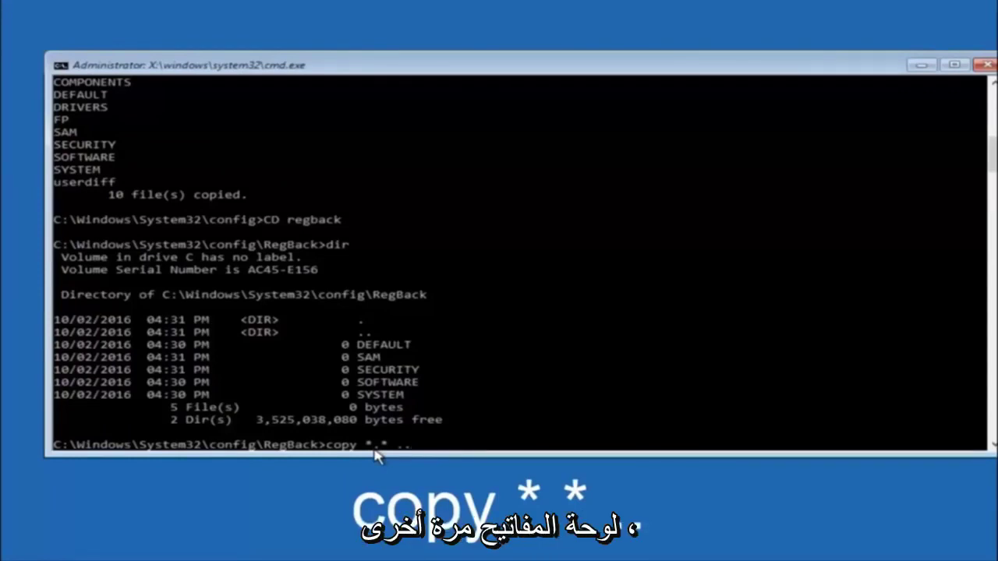
key(Return)
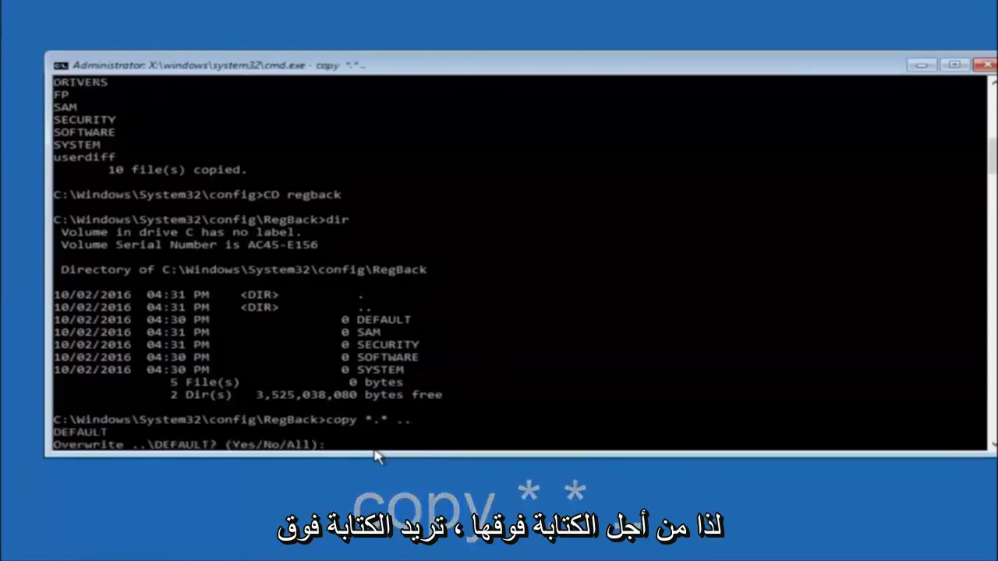
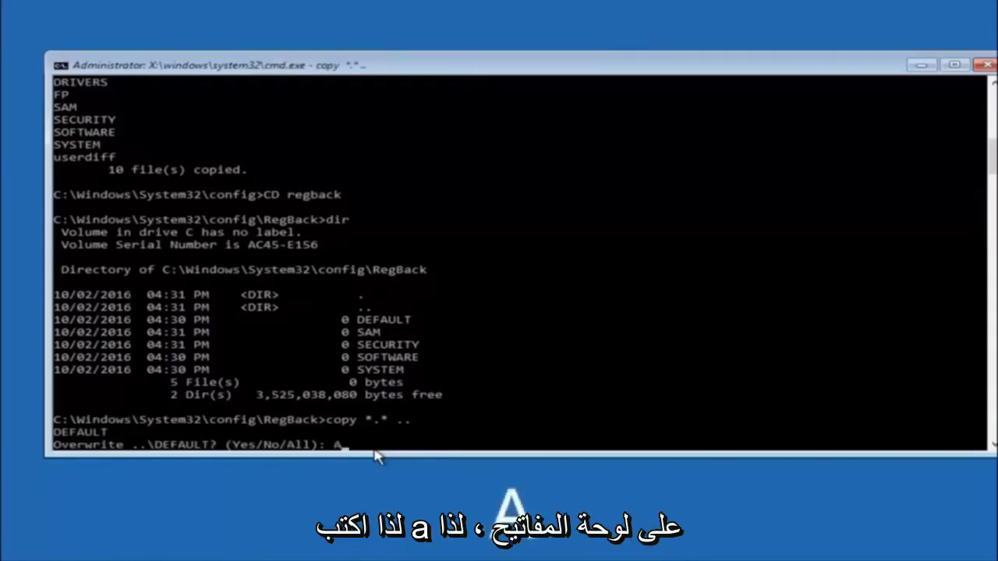
key(Return)
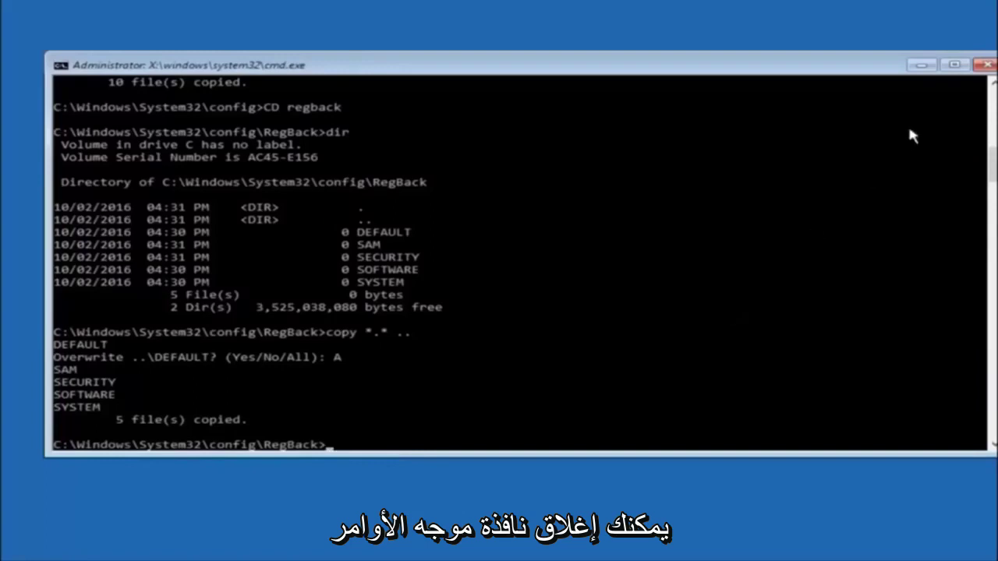
click(982, 66)
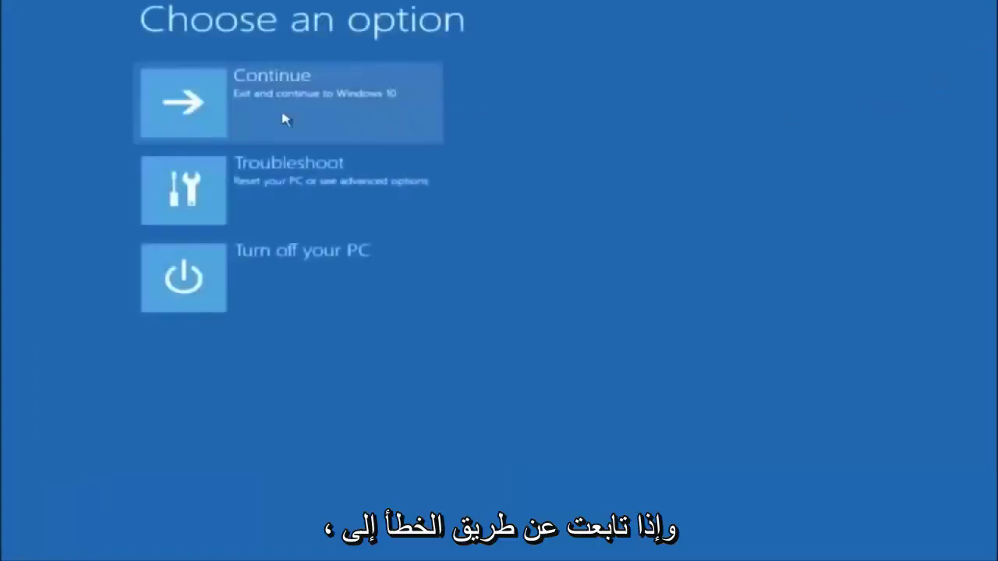